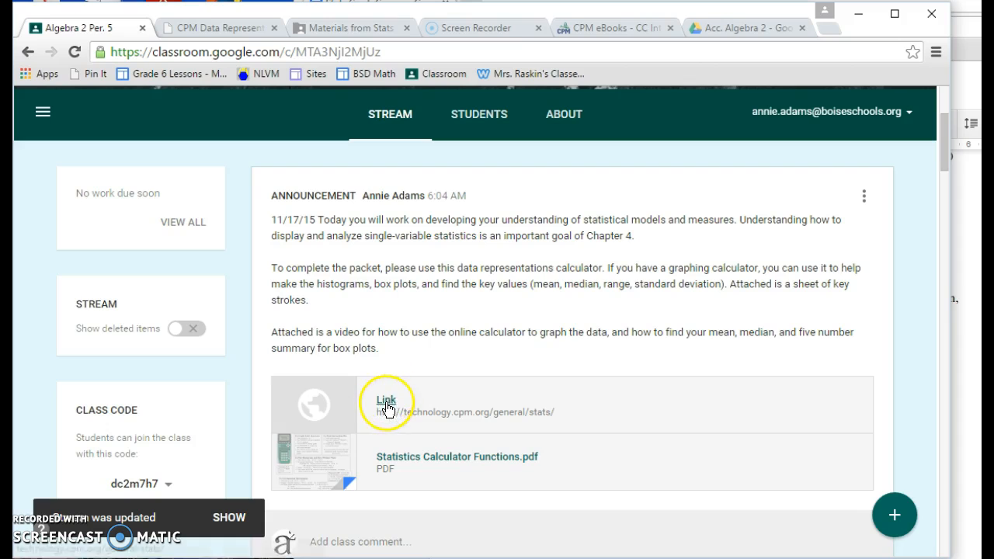
# Open the linked data representations calculator from the class announcement and make the first data cell ready for entry
pyautogui.click(382, 404)
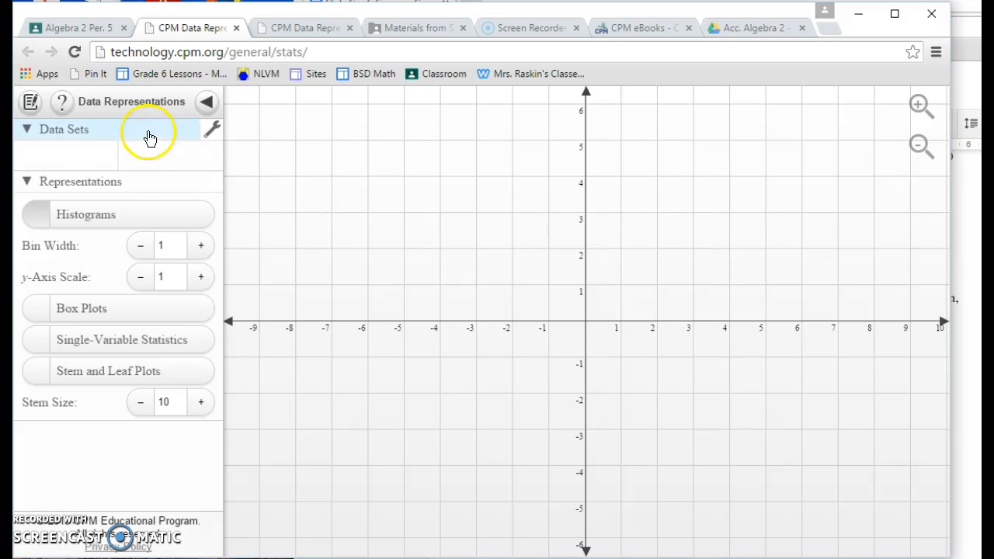
pyautogui.click(87, 150)
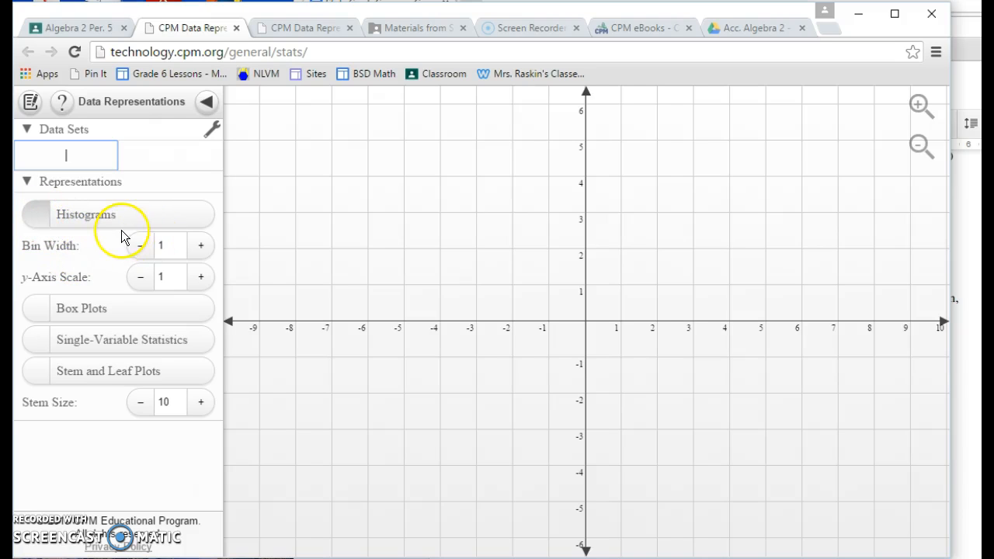
# Try a histogram bin width of 4 and restore it to 1
pyautogui.click(31, 212)
pyautogui.click(42, 219)
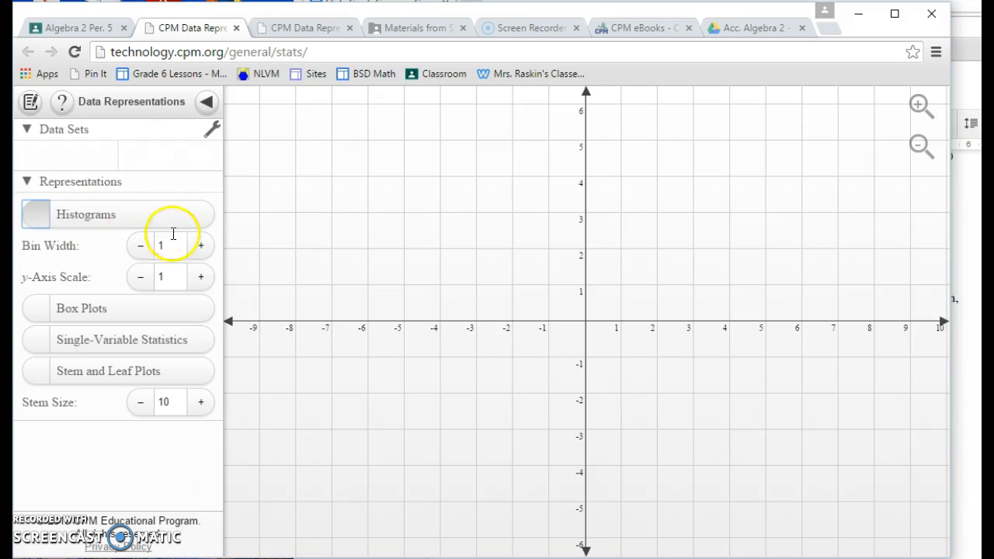
pyautogui.click(201, 247)
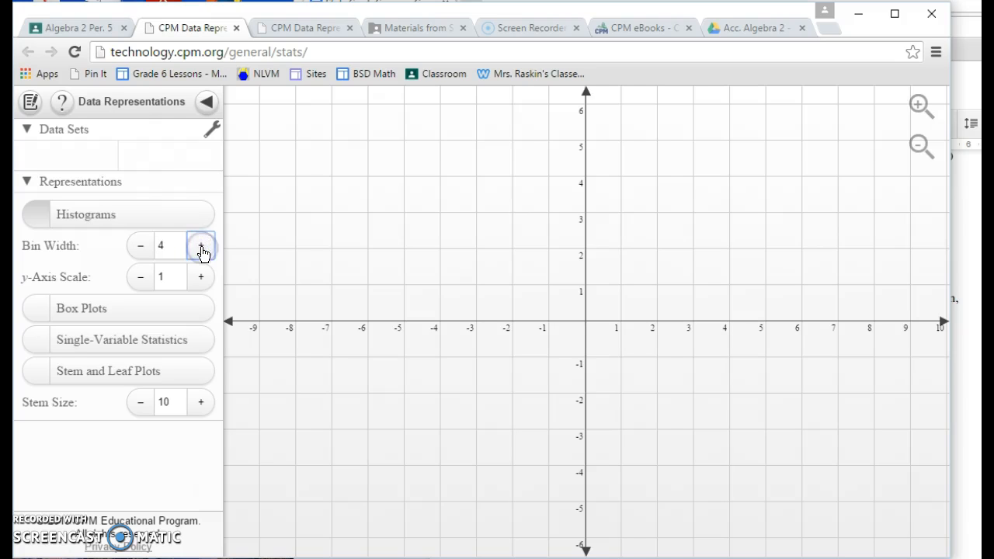
pyautogui.click(141, 246)
pyautogui.click(199, 247)
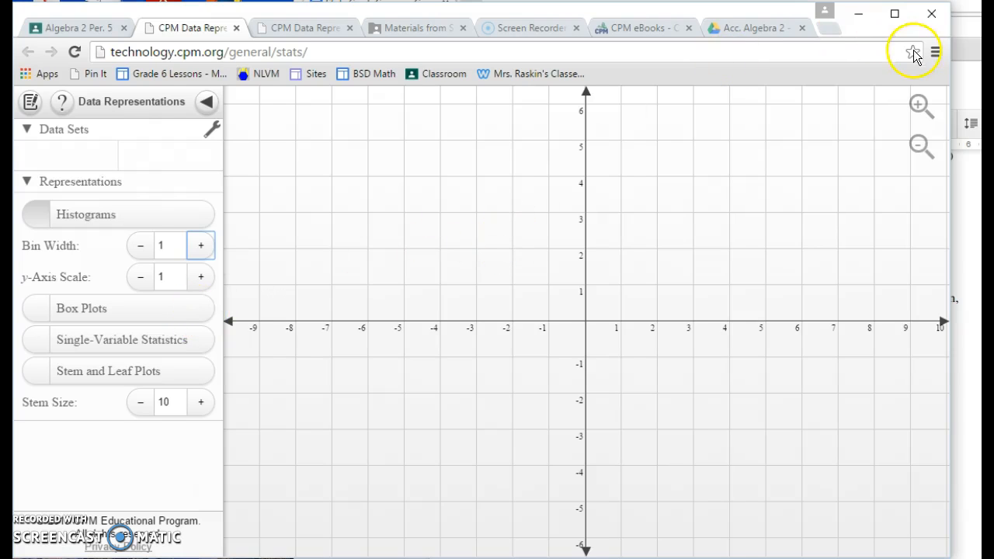
# Bring up the farmer problem in the Stats Crash Course document and narrow the calculator window to see its data alongside
pyautogui.hotkey('alt', 'Tab')
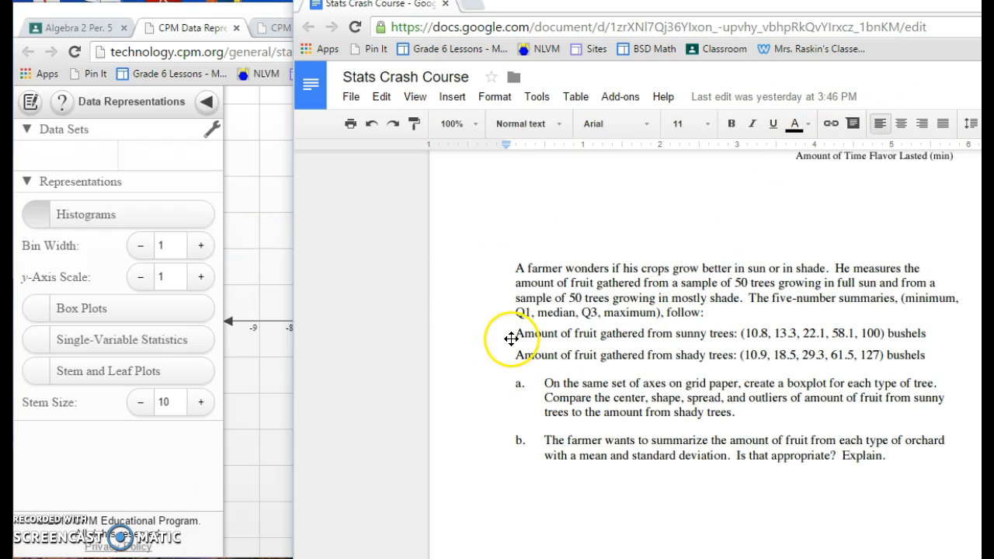
pyautogui.scroll(1, 511, 339)
pyautogui.scroll(-3, 512, 338)
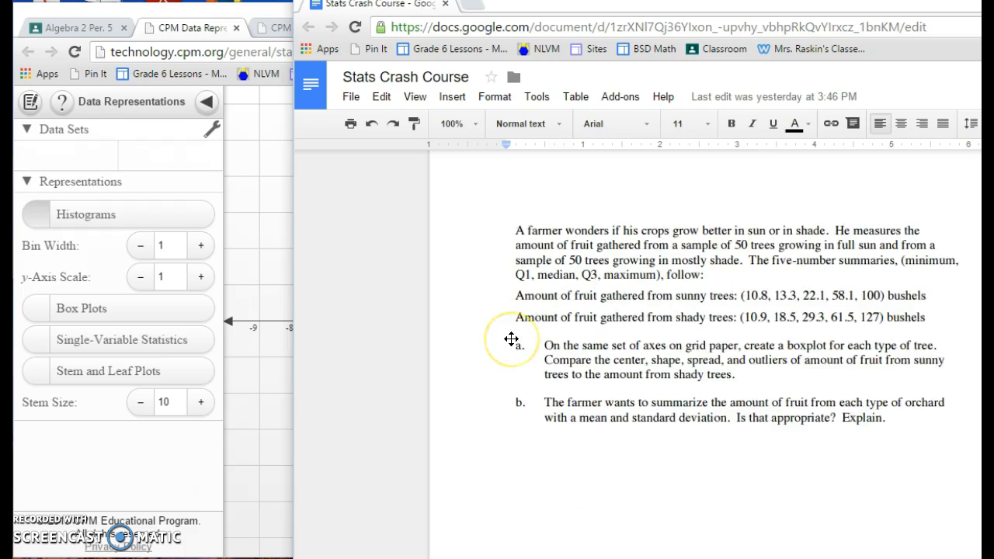
pyautogui.scroll(1, 512, 339)
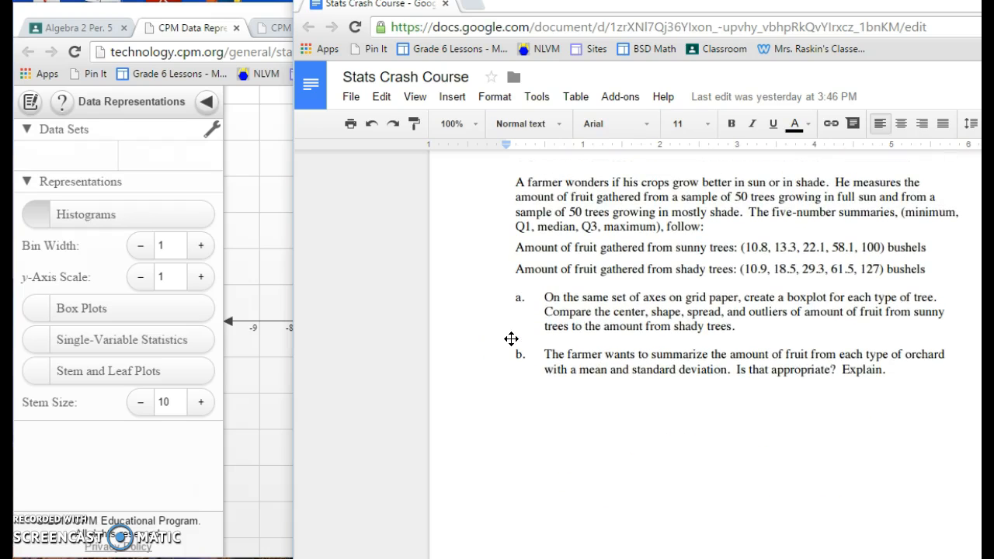
pyautogui.click(274, 204)
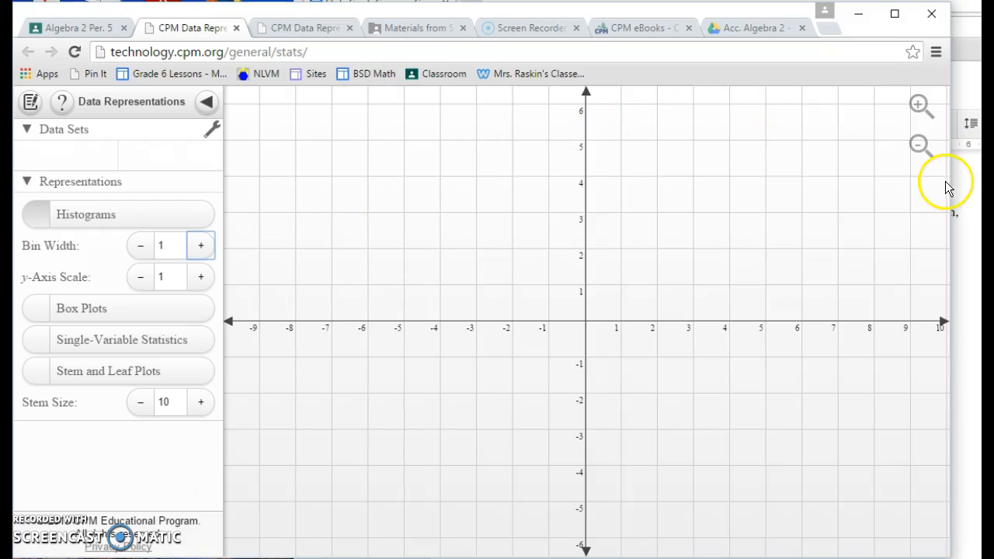
pyautogui.moveTo(951, 181); pyautogui.dragTo(704, 182)
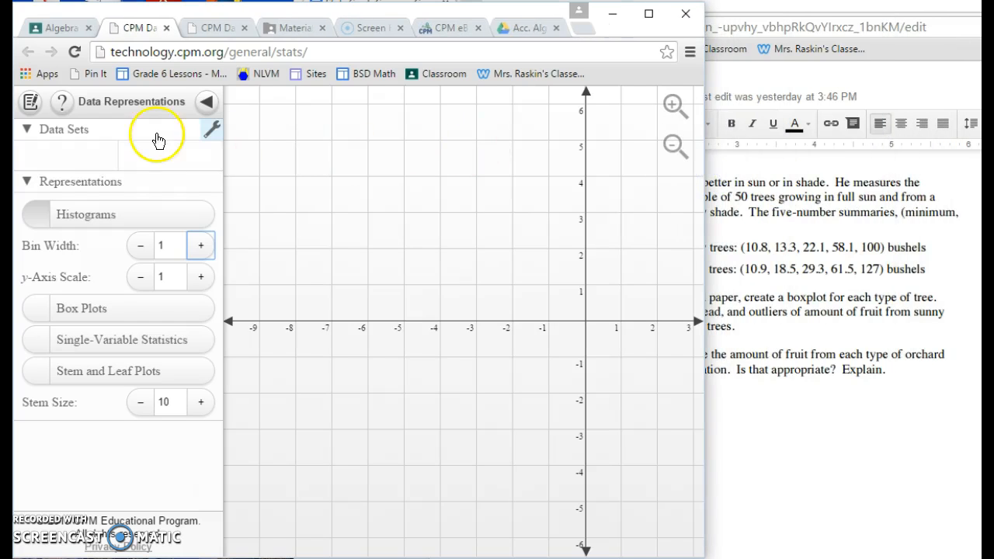
# Enter the sunny-tree five-number summary 10.8, 13.3, 22.1, 58.1 and 100 as the first data set
pyautogui.click(78, 158)
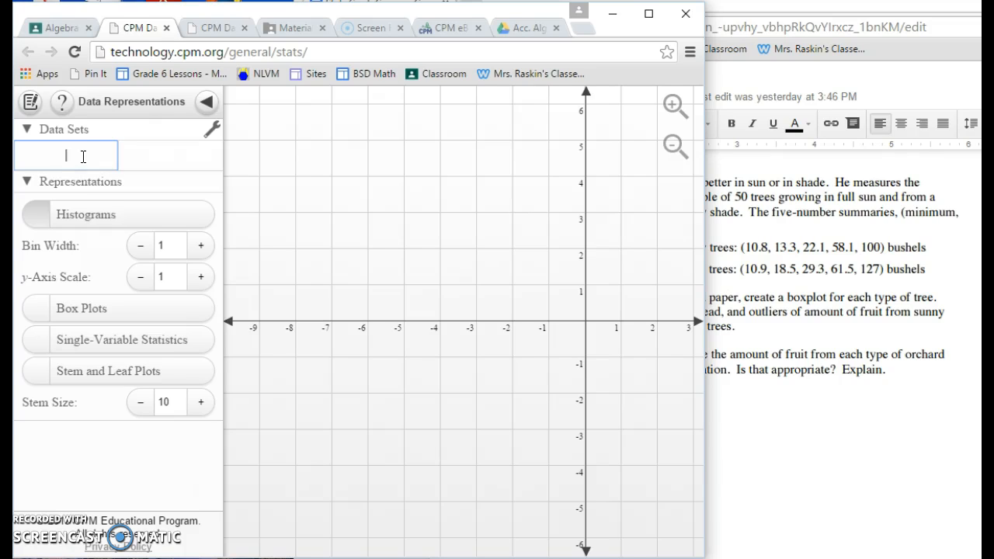
pyautogui.write('10.8')
pyautogui.press('Return')
pyautogui.write('13')
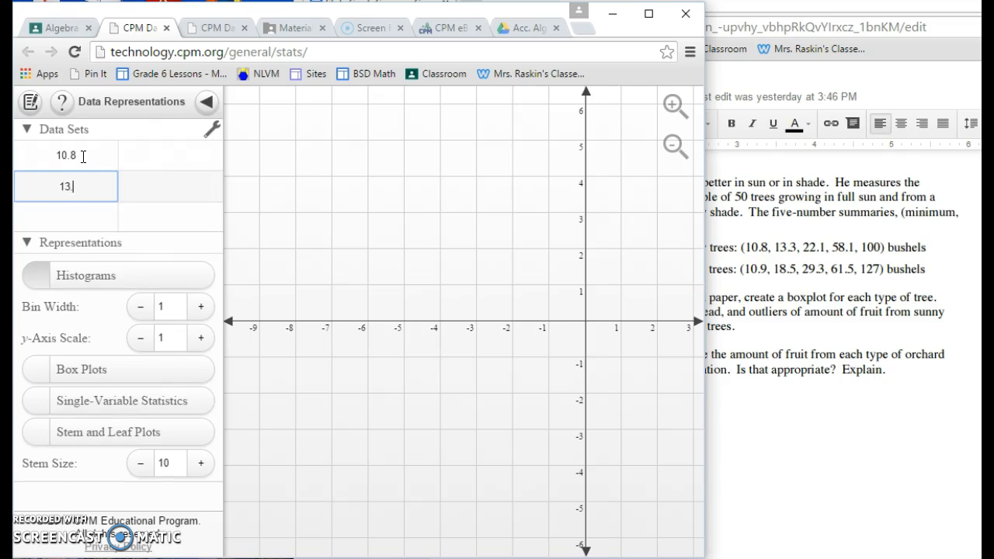
pyautogui.write('.3')
pyautogui.press('Return')
pyautogui.write('2')
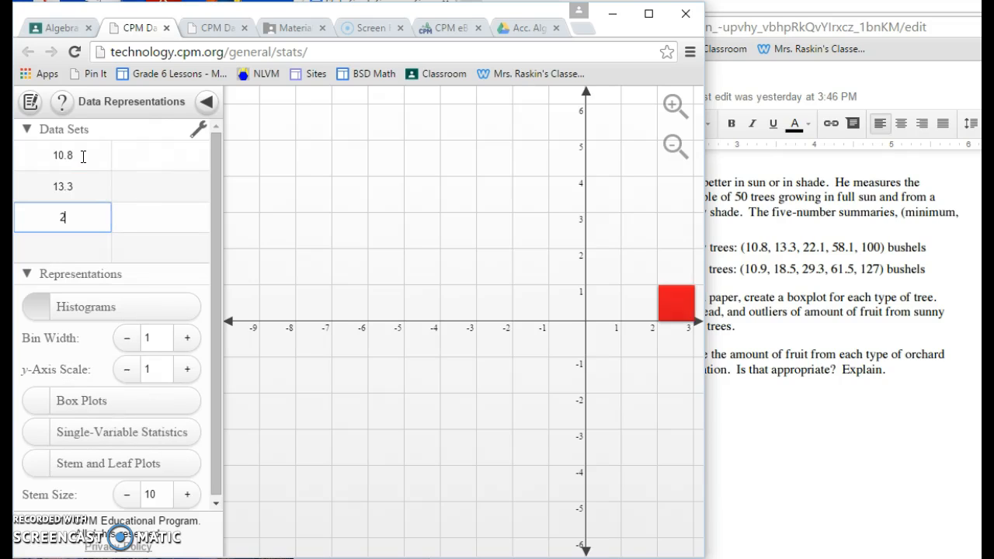
pyautogui.write('2.1')
pyautogui.press('Return')
pyautogui.write('58.')
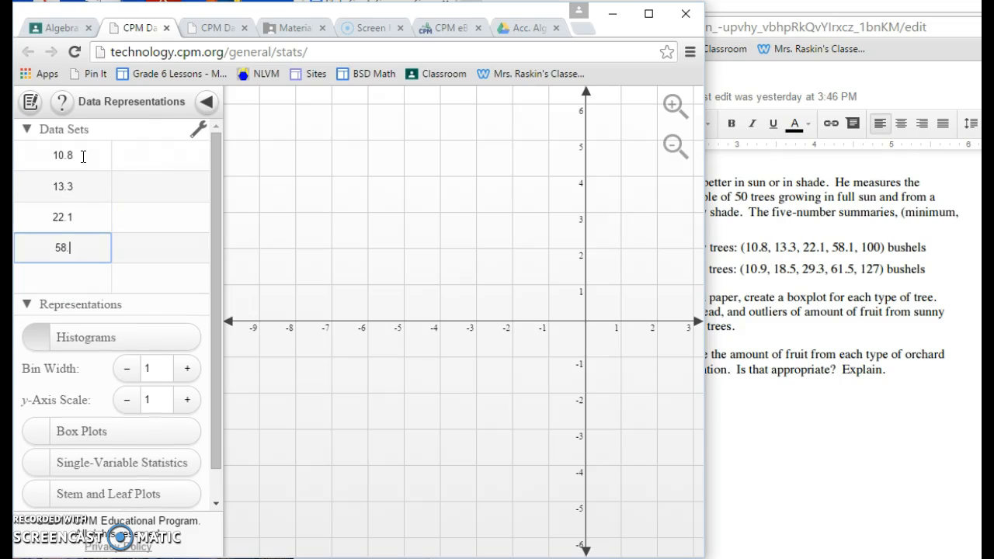
pyautogui.press('Return')
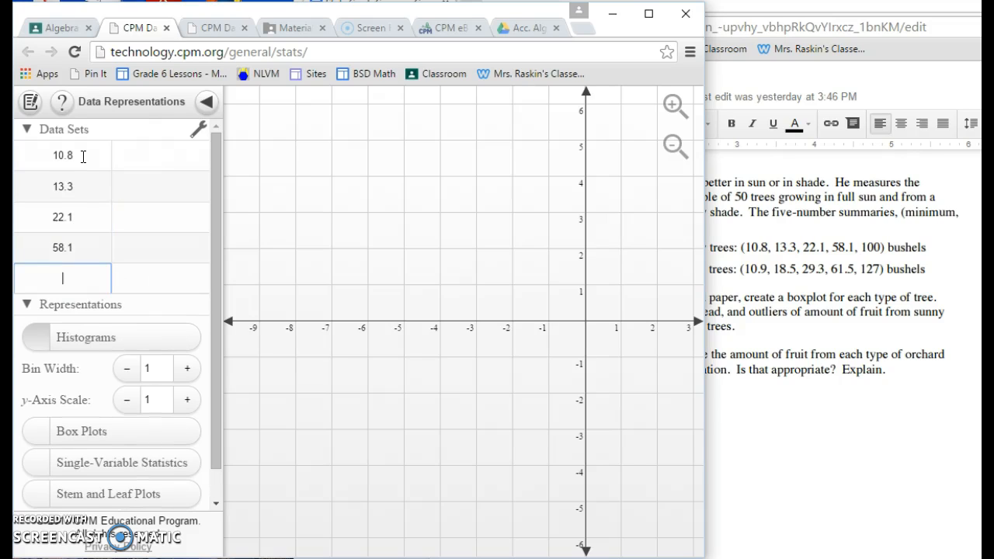
pyautogui.write('11')
pyautogui.press('BackSpace')
pyautogui.write('00')
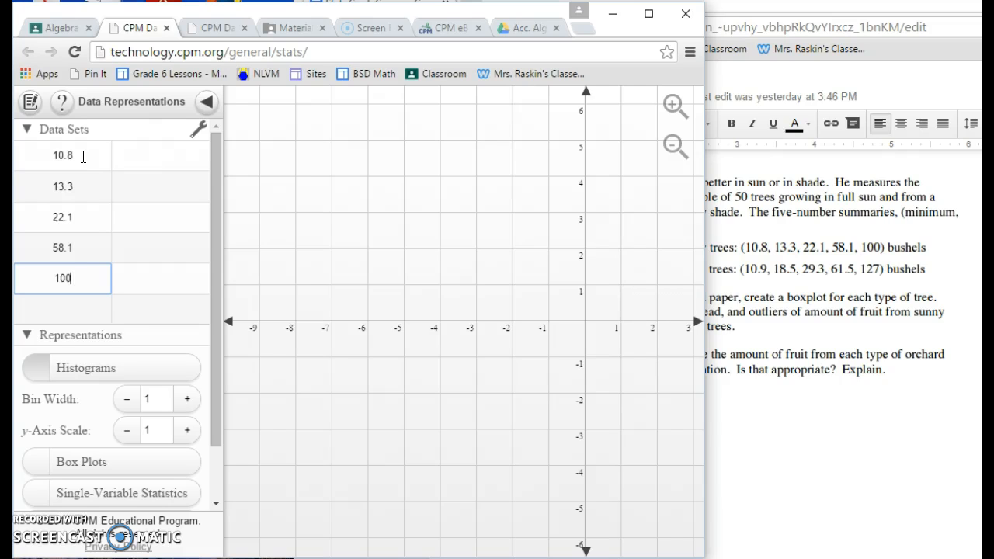
# Widen the calculator window and display a box plot of the sunny-tree data together with its histogram
pyautogui.click(136, 155)
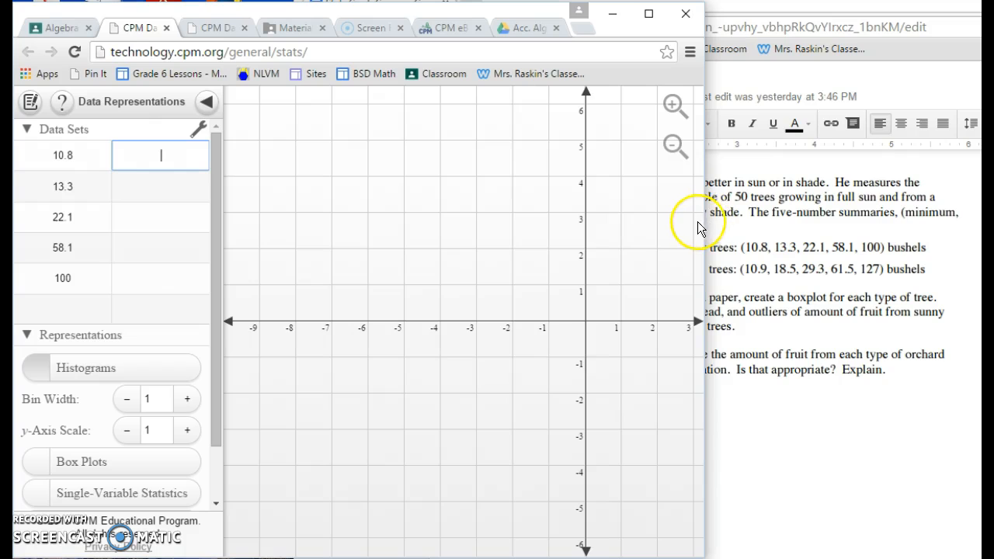
pyautogui.moveTo(704, 222); pyautogui.dragTo(956, 236)
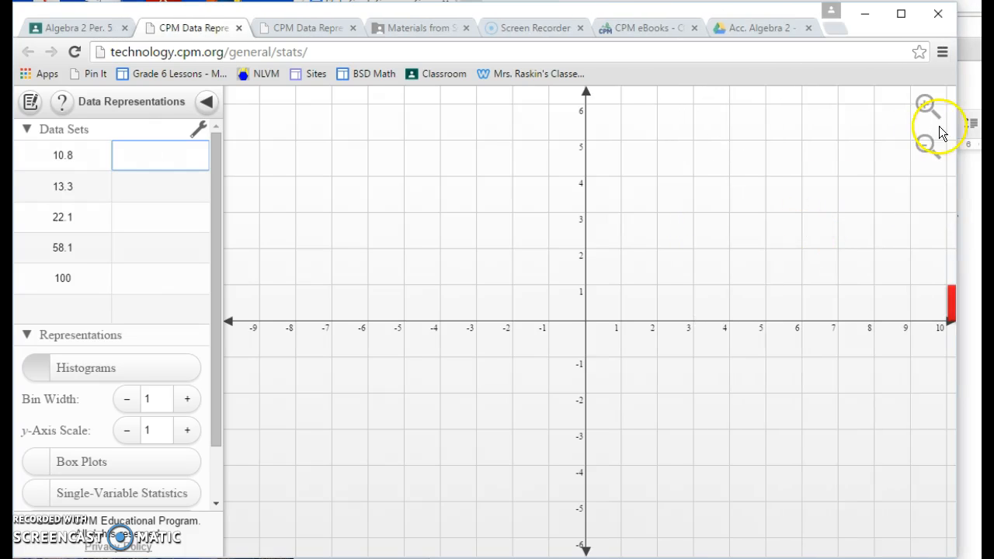
pyautogui.click(926, 147)
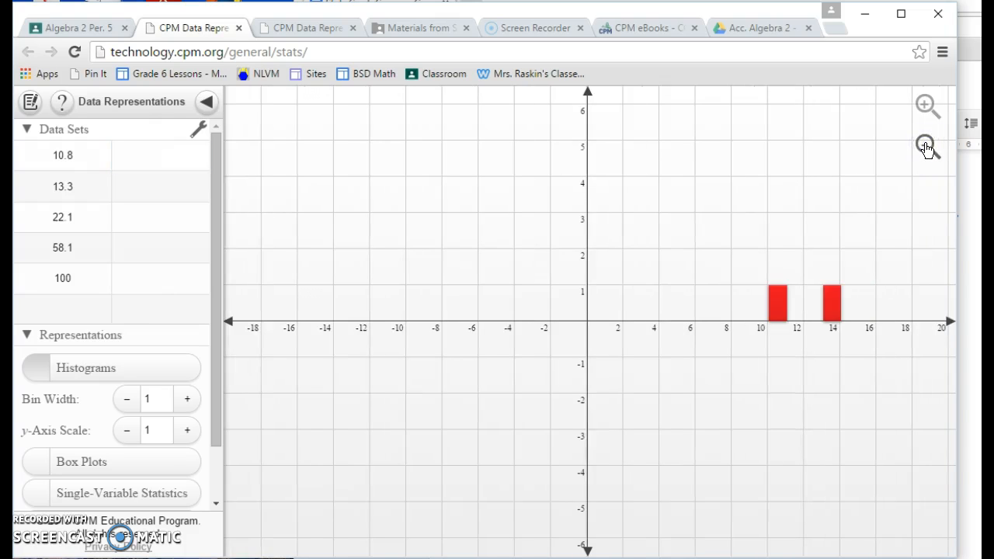
pyautogui.click(927, 147)
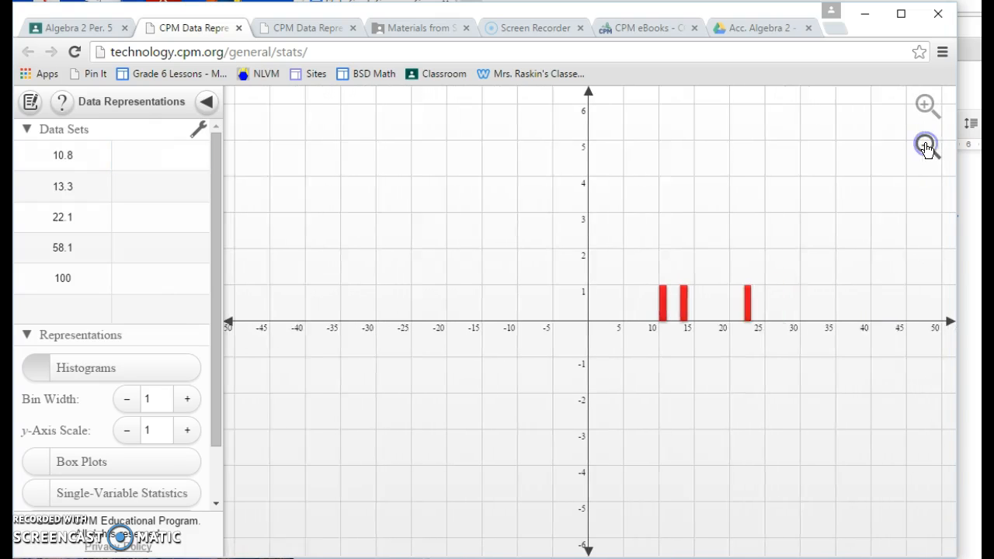
pyautogui.click(788, 317)
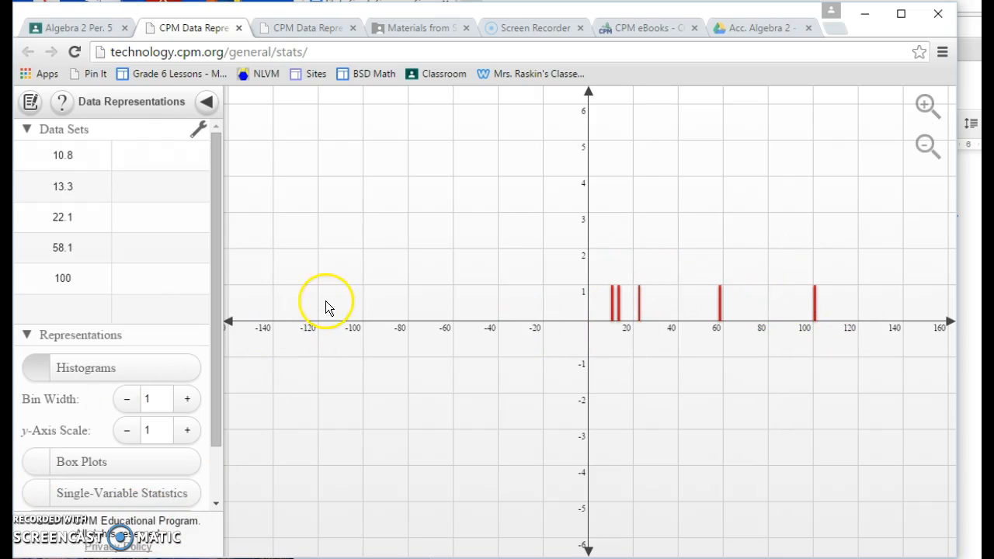
pyautogui.click(34, 463)
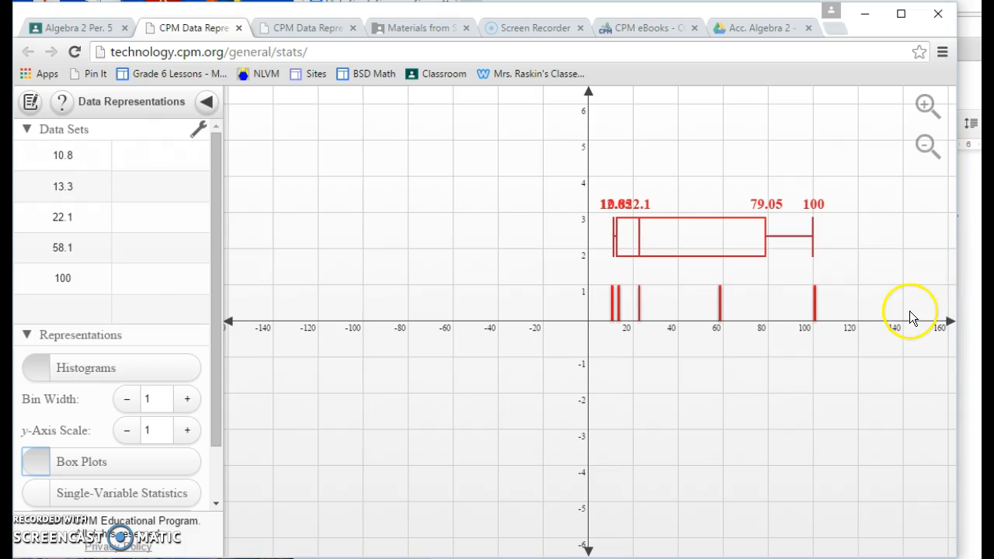
# Display the single-variable statistics for the sunny-tree data beside the box plot
pyautogui.click(926, 145)
pyautogui.click(926, 145)
pyautogui.click(926, 144)
pyautogui.click(926, 104)
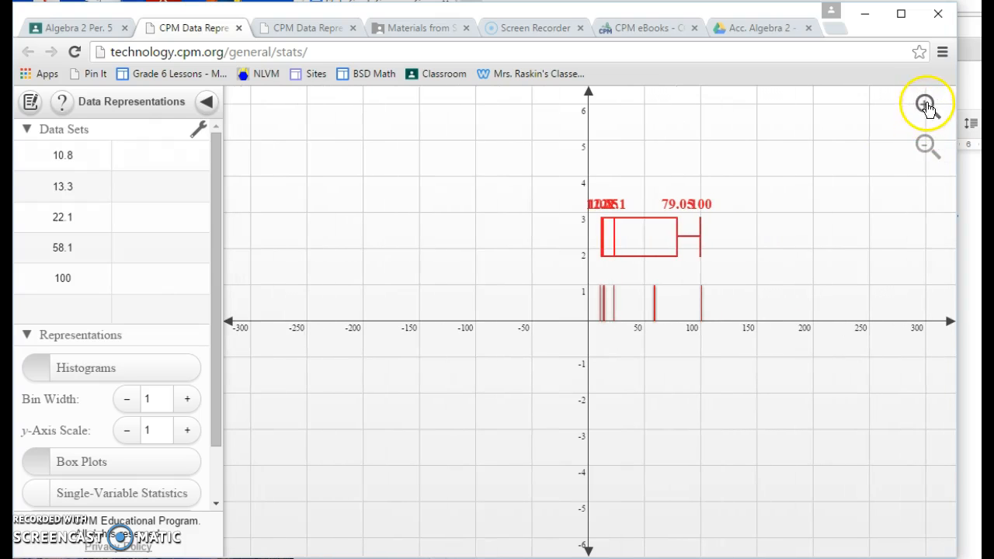
pyautogui.click(927, 104)
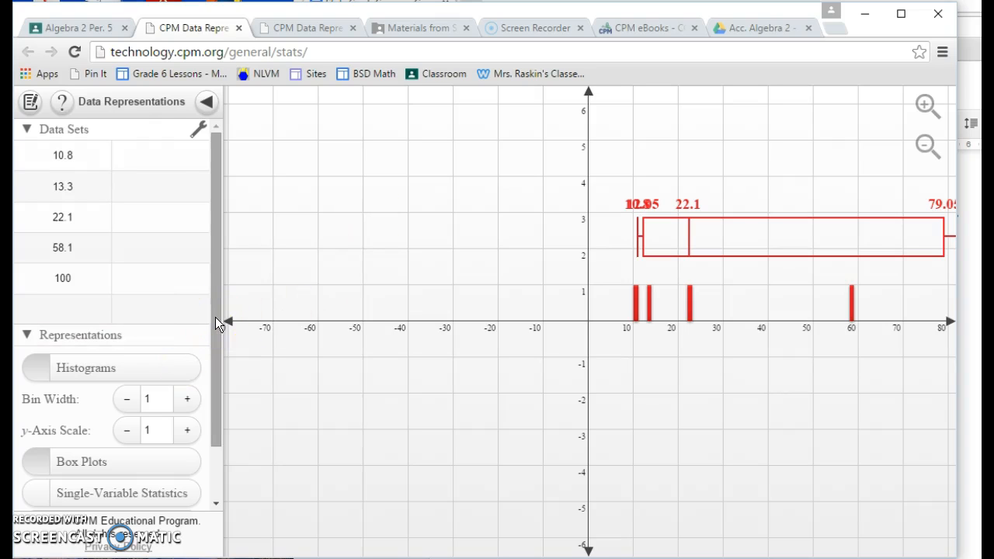
pyautogui.click(45, 496)
pyautogui.click(41, 498)
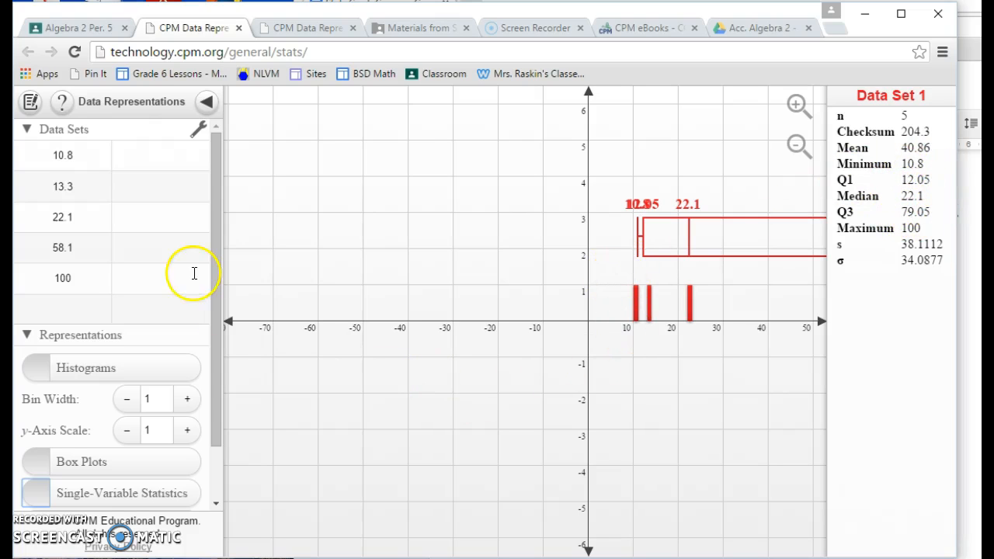
# Bring the shady-tree data in the Stats Crash Course document into view and narrow the calculator window beside it
pyautogui.click(141, 157)
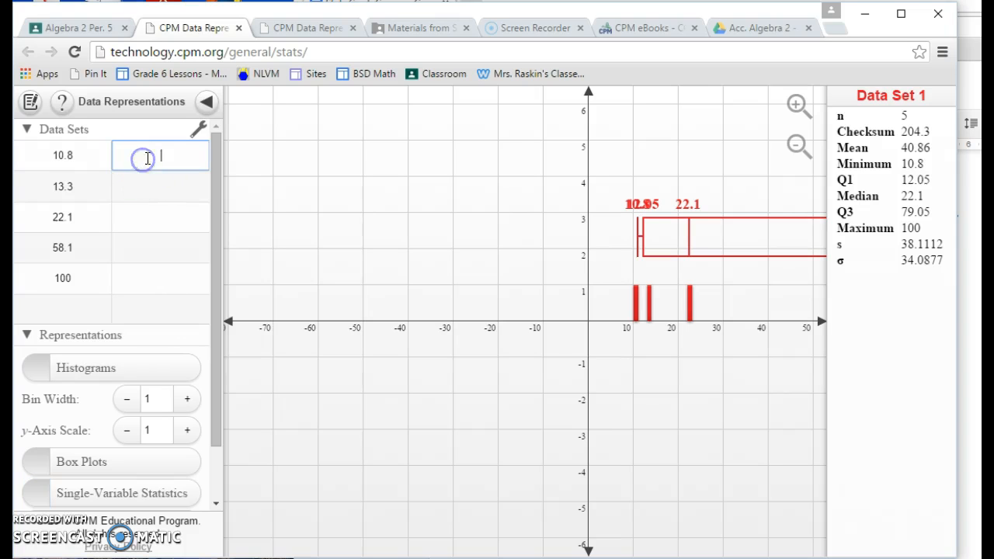
pyautogui.click(972, 249)
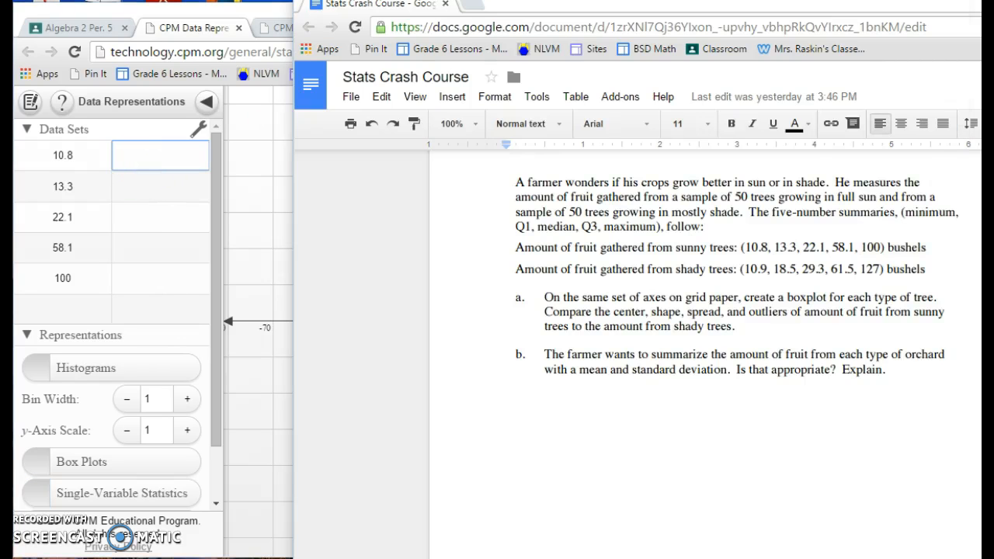
pyautogui.scroll(-1, 748, 332)
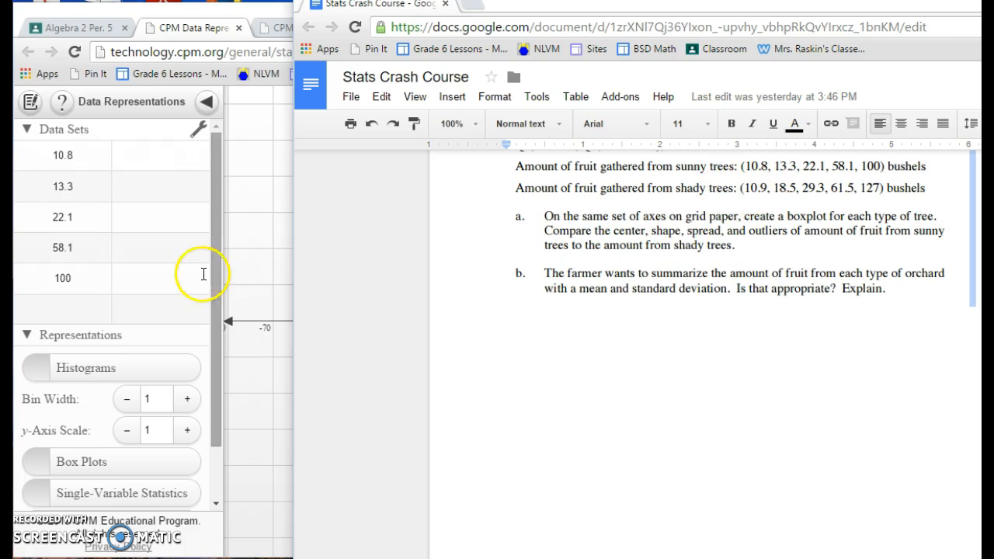
pyautogui.click(149, 152)
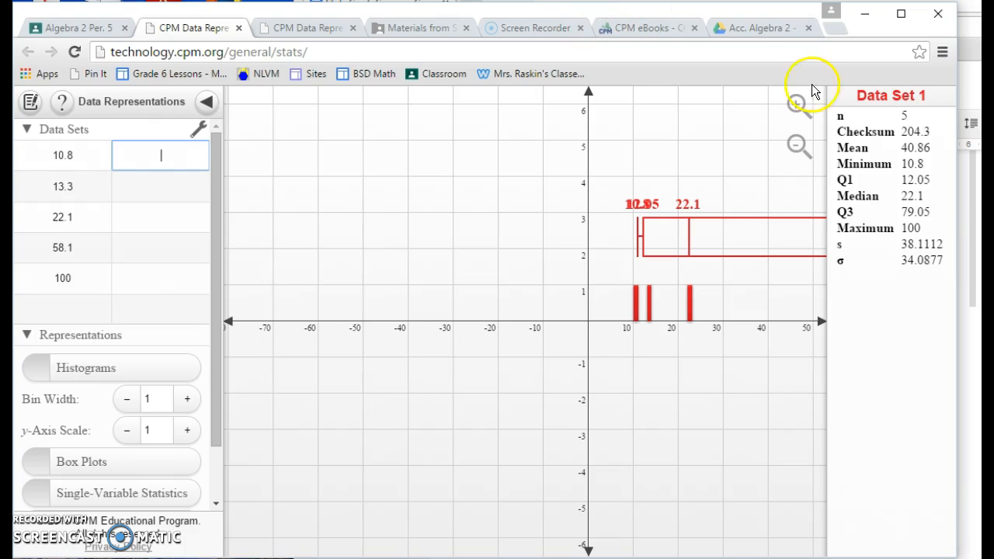
pyautogui.moveTo(957, 113); pyautogui.dragTo(704, 154)
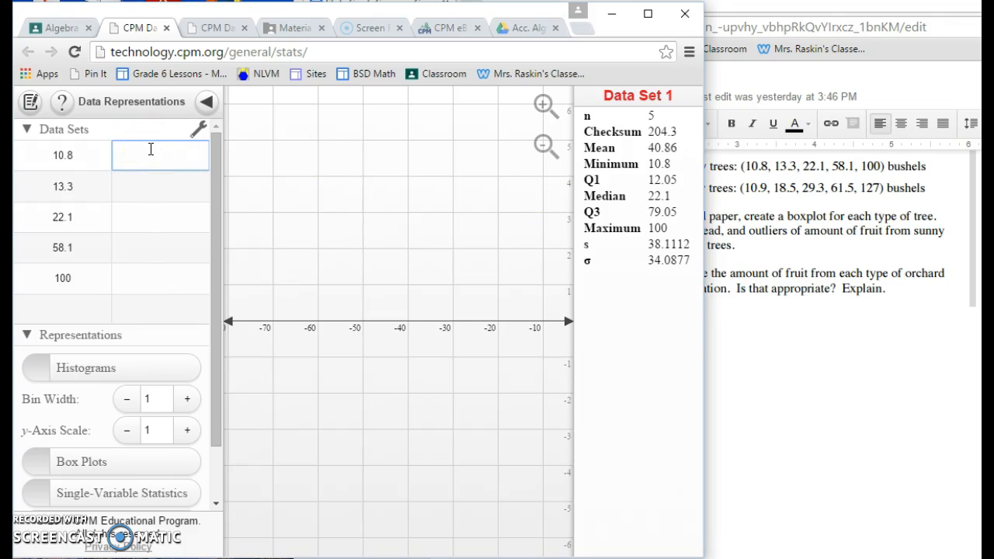
# Enter the shady-tree five-number summary 10.9, 18.5, 29.3, 61.5 and 127 as the second data set
pyautogui.write('10')
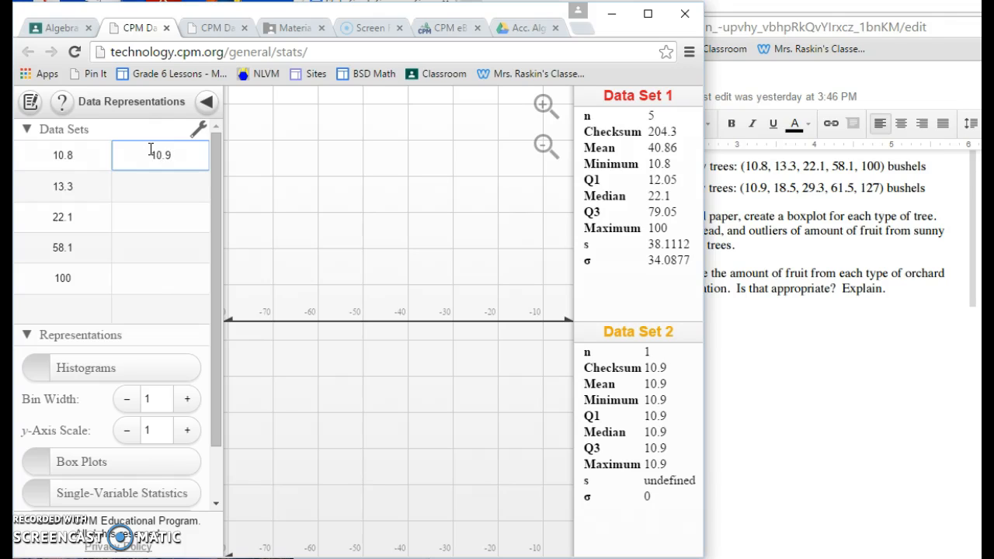
pyautogui.write('.9')
pyautogui.press('Return')
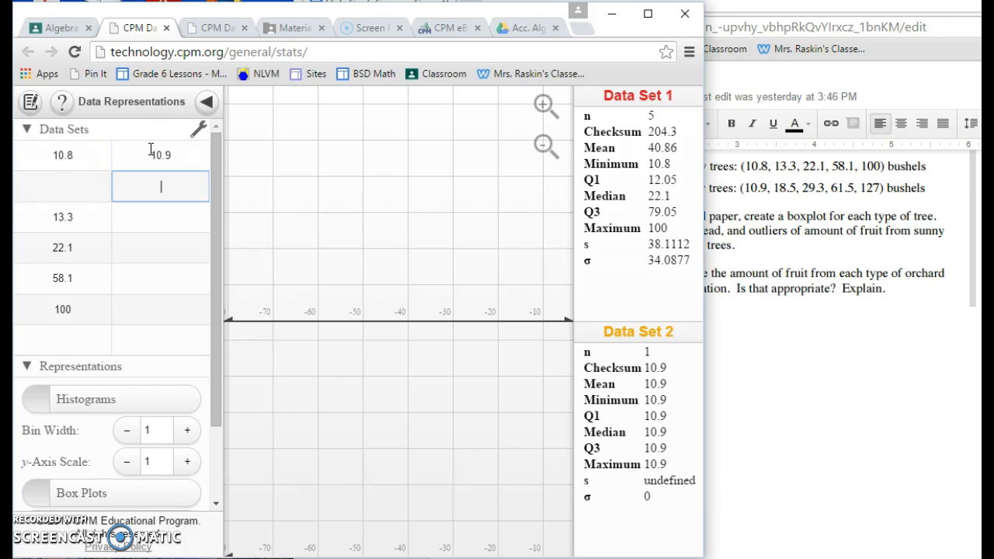
pyautogui.click(150, 149)
pyautogui.click(148, 187)
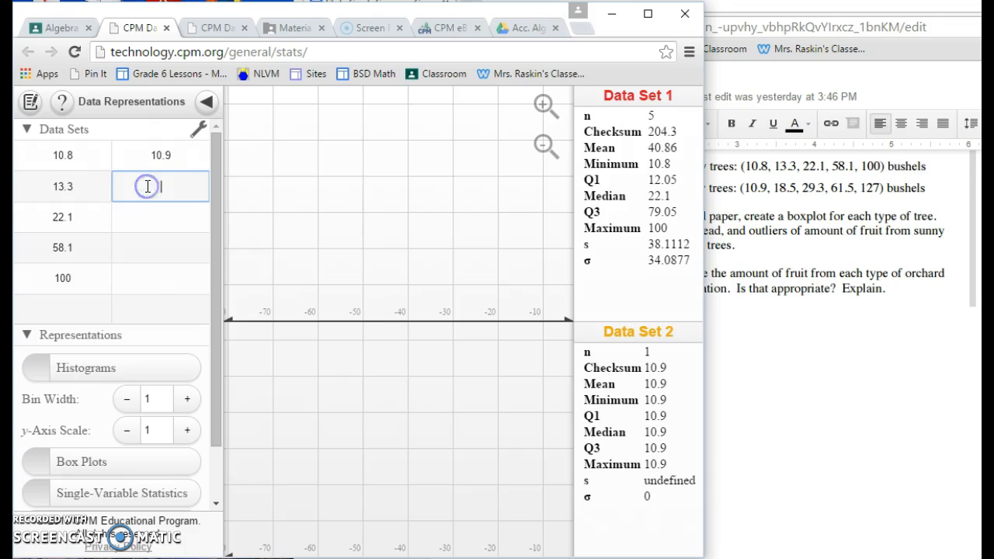
pyautogui.write('8.5')
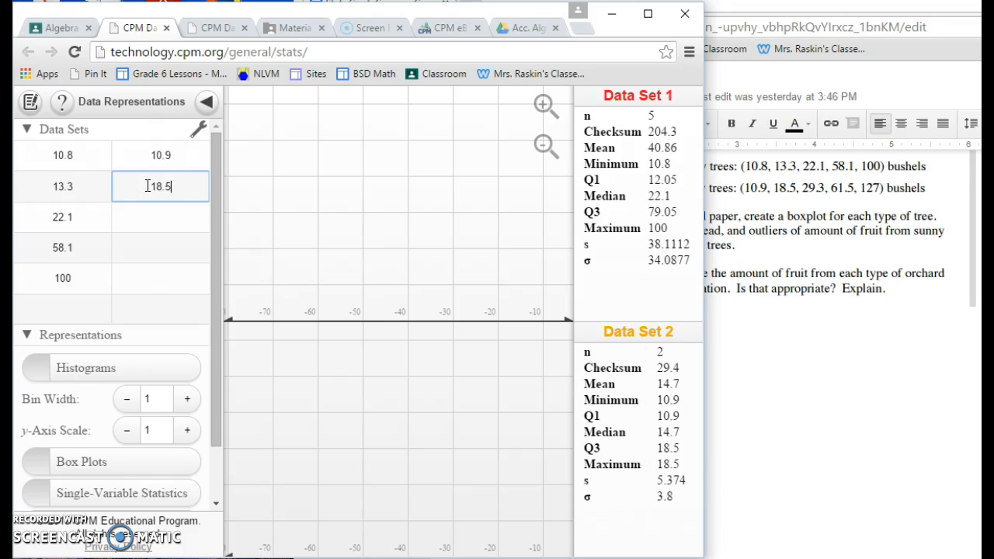
pyautogui.press('Return')
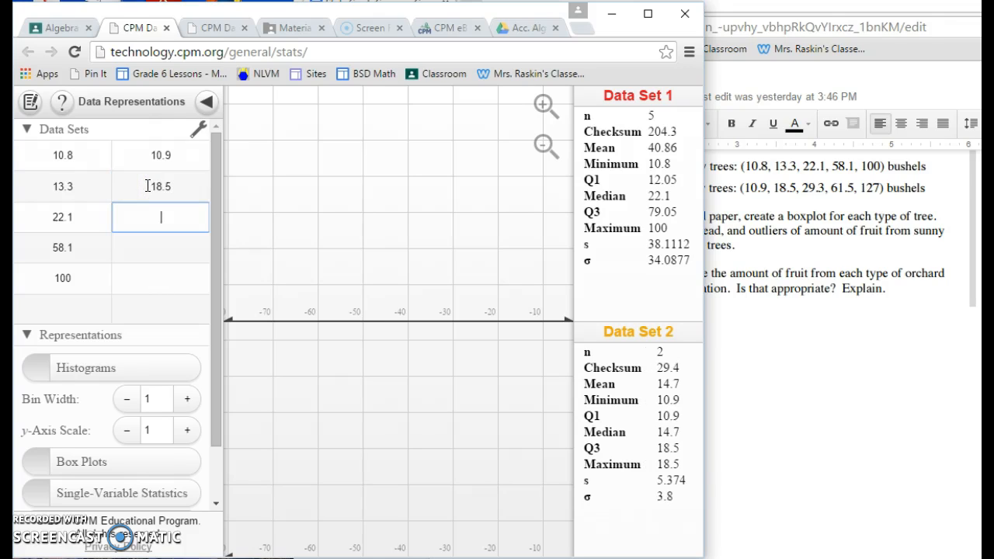
pyautogui.write('29.3')
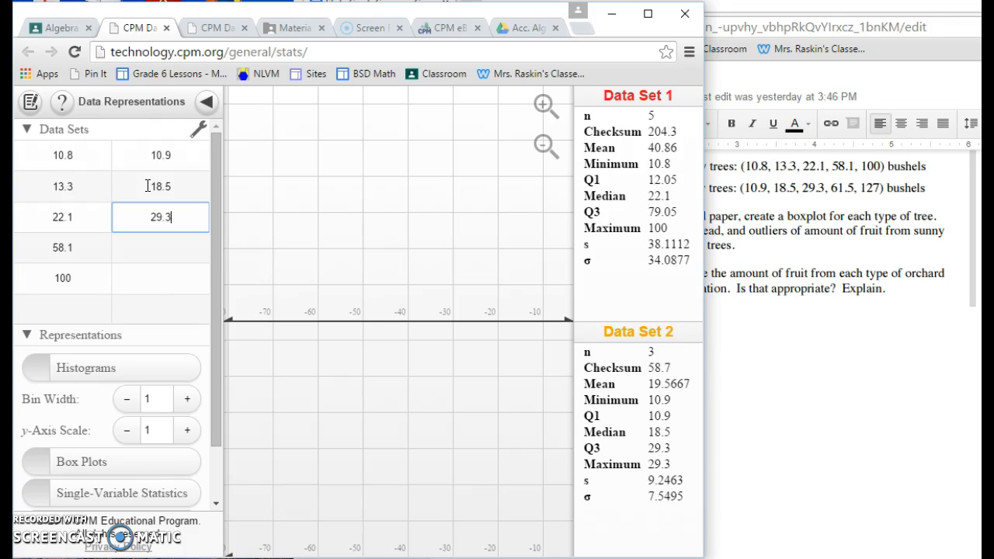
pyautogui.press('Return')
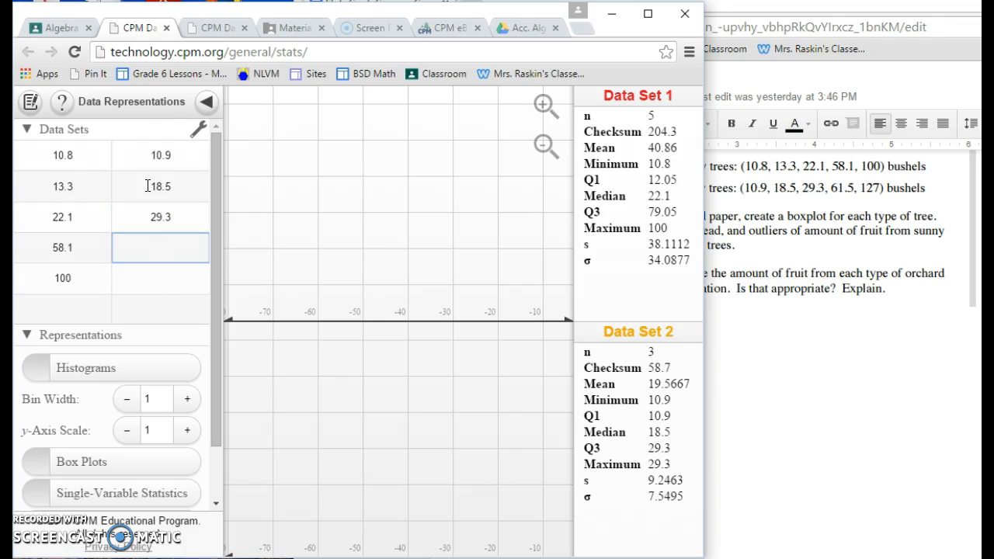
pyautogui.write('61.5')
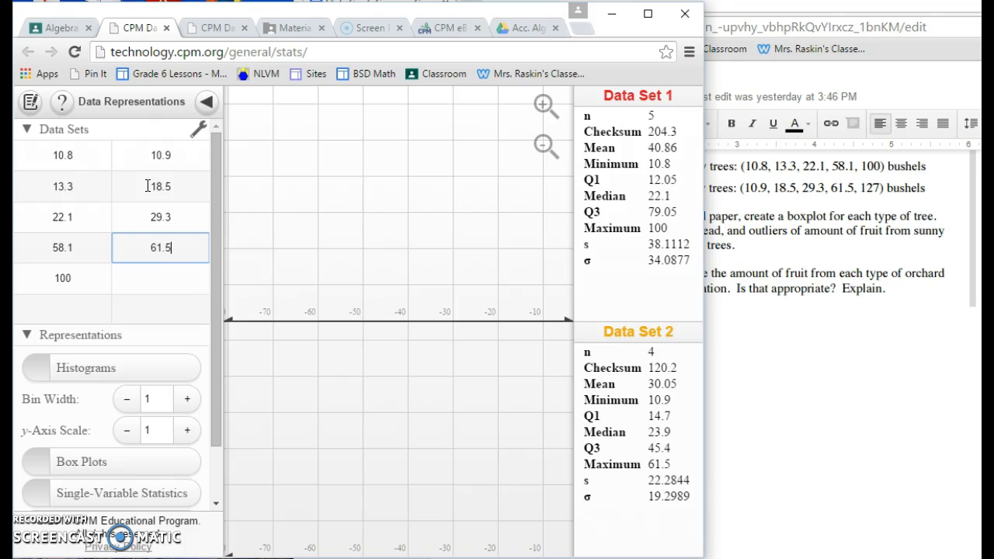
pyautogui.press('Return')
pyautogui.write('127')
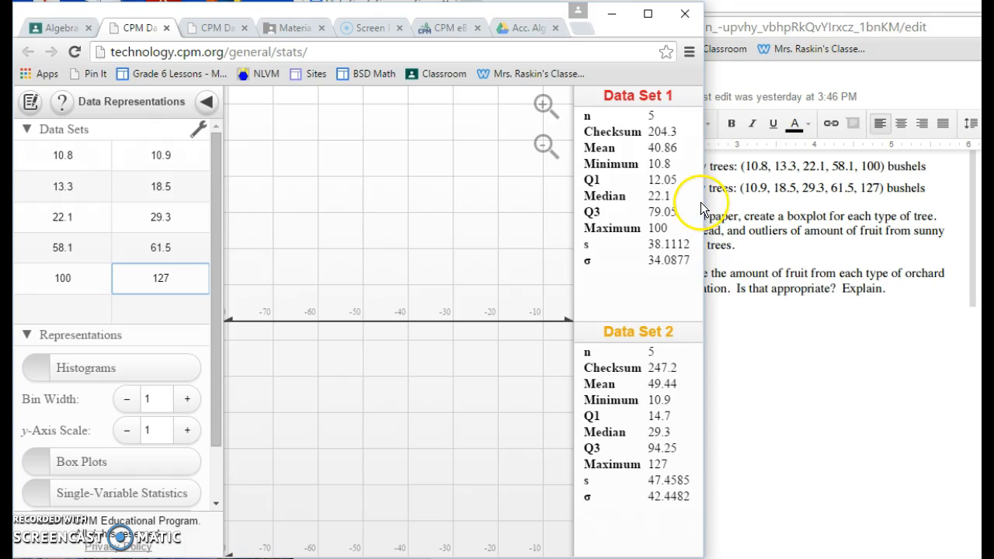
# Widen the calculator window and fit the complete box plots and histograms of both data sets in view
pyautogui.moveTo(702, 202)
pyautogui.mouseDown()
pyautogui.moveTo(883, 166)
pyautogui.moveTo(976, 163)
pyautogui.mouseUp()
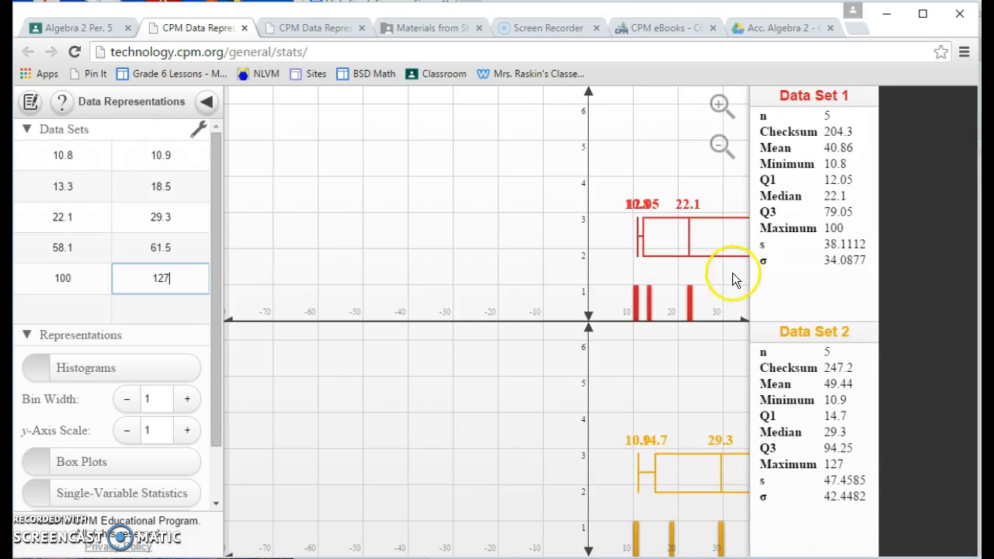
pyautogui.moveTo(539, 300); pyautogui.dragTo(177, 250)
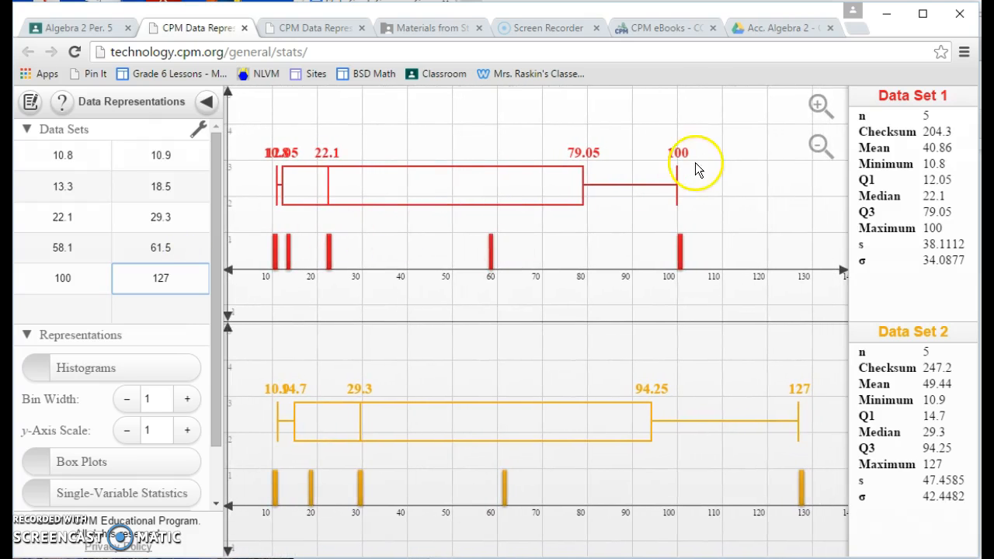
pyautogui.click(819, 148)
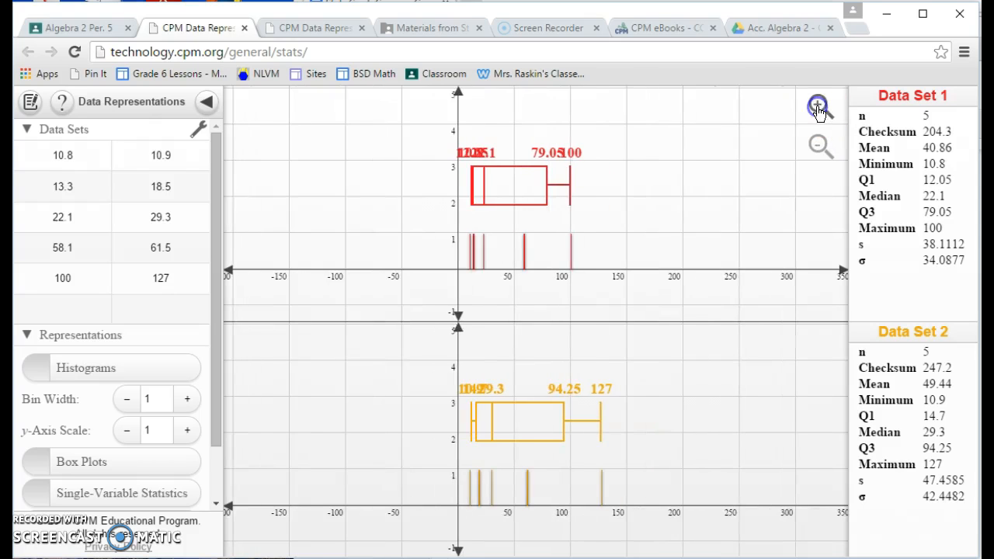
pyautogui.click(817, 107)
pyautogui.click(817, 108)
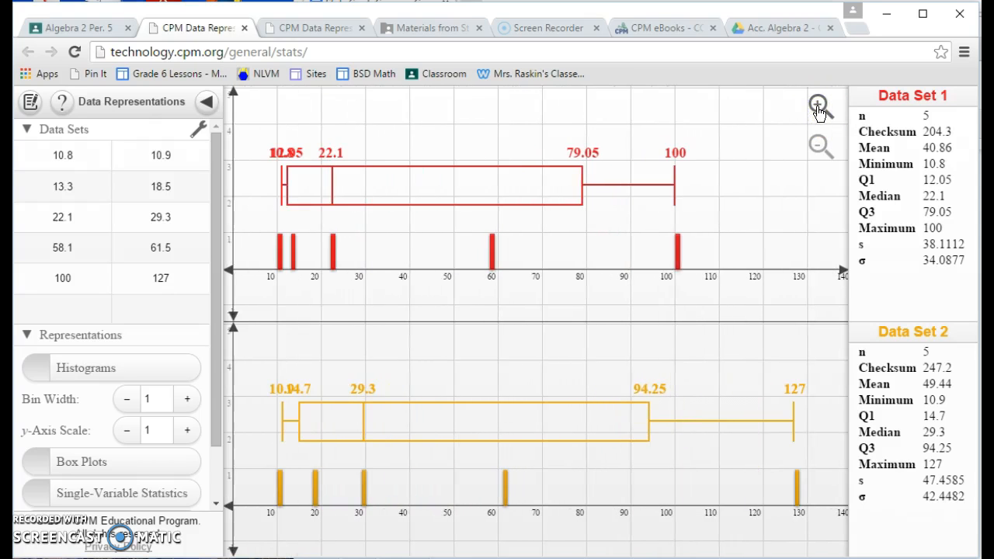
pyautogui.click(817, 108)
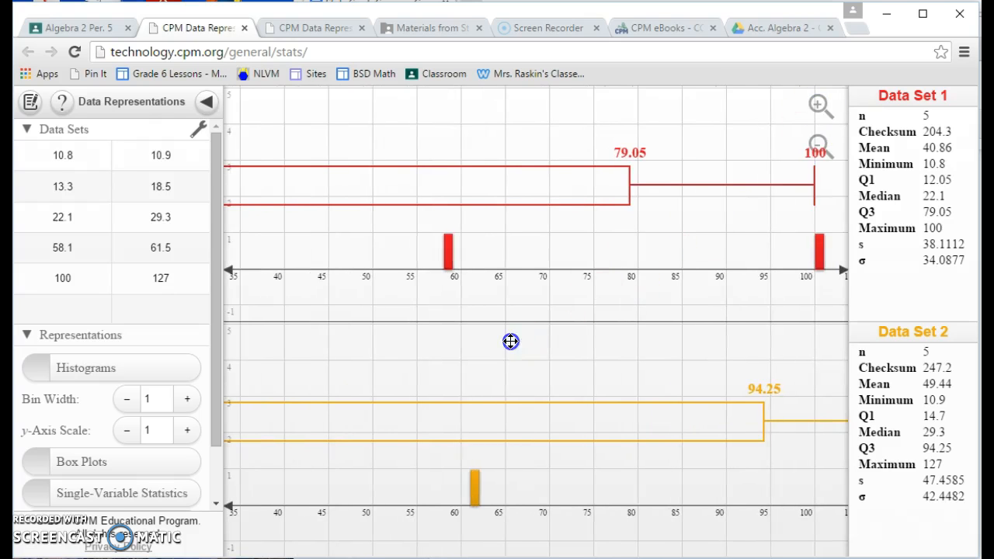
pyautogui.moveTo(609, 338); pyautogui.dragTo(446, 337)
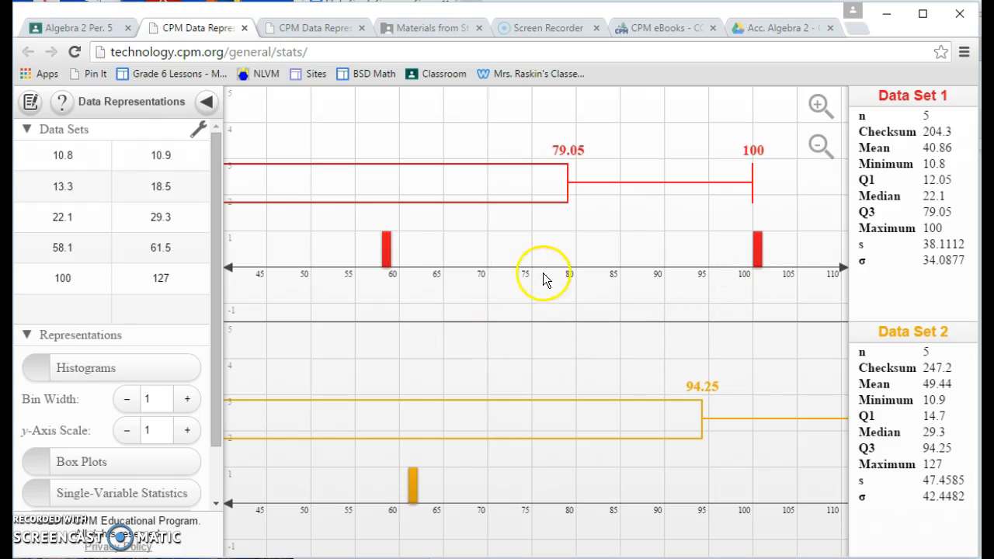
pyautogui.moveTo(596, 334); pyautogui.dragTo(597, 335)
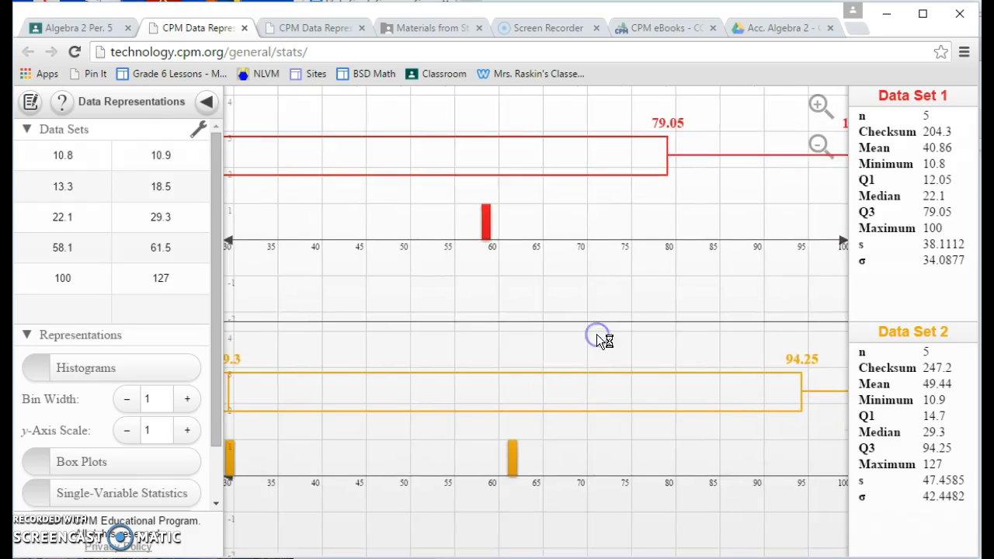
pyautogui.click(823, 146)
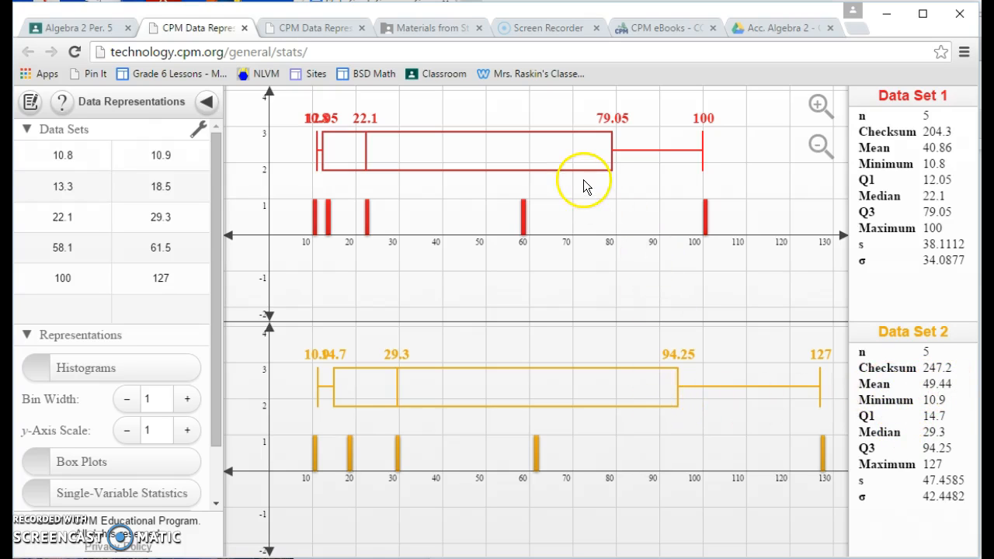
# Review the boxplot comparison questions in the Stats Crash Course document and return to the calculator
pyautogui.hotkey('alt', 'Tab')
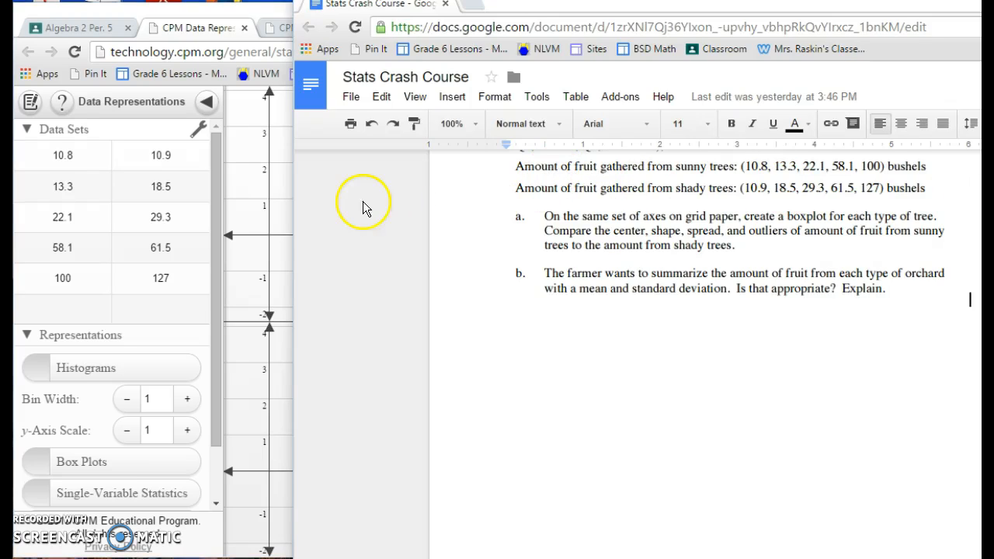
pyautogui.click(244, 214)
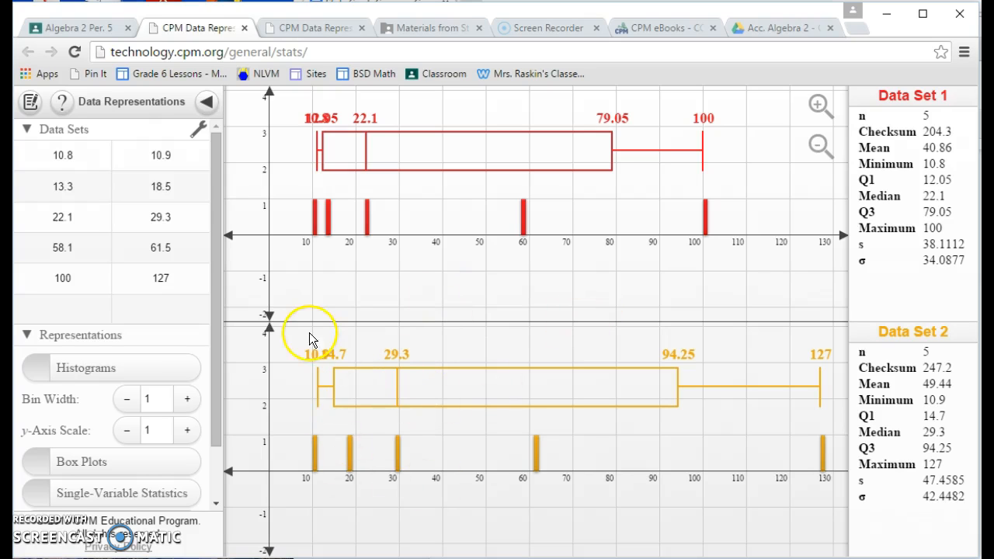
# Try a histogram bin width of 4 for both data sets and restore the bin width to 1
pyautogui.moveTo(214, 301); pyautogui.dragTo(212, 358)
pyautogui.click(189, 336)
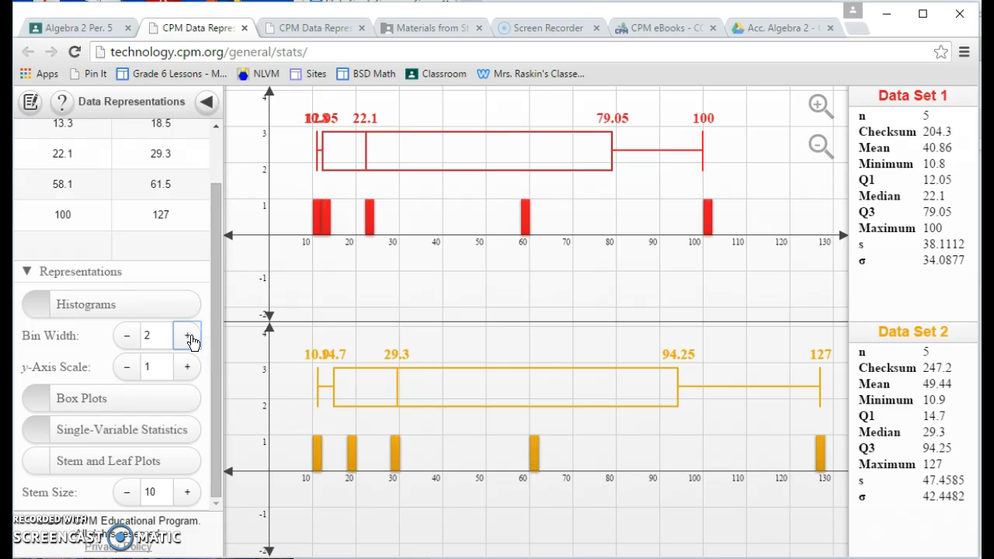
pyautogui.click(188, 337)
pyautogui.click(189, 337)
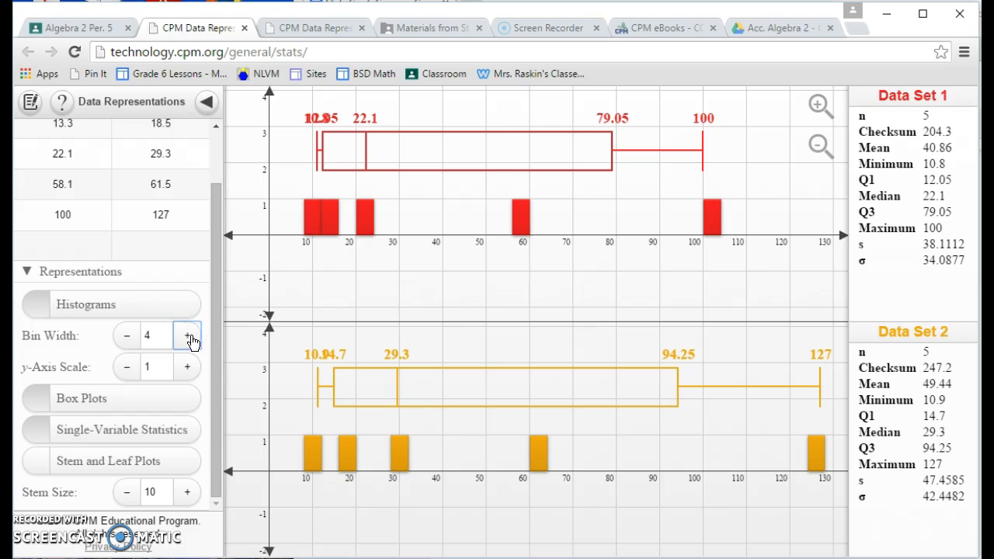
pyautogui.click(128, 336)
pyautogui.click(128, 337)
pyautogui.click(129, 339)
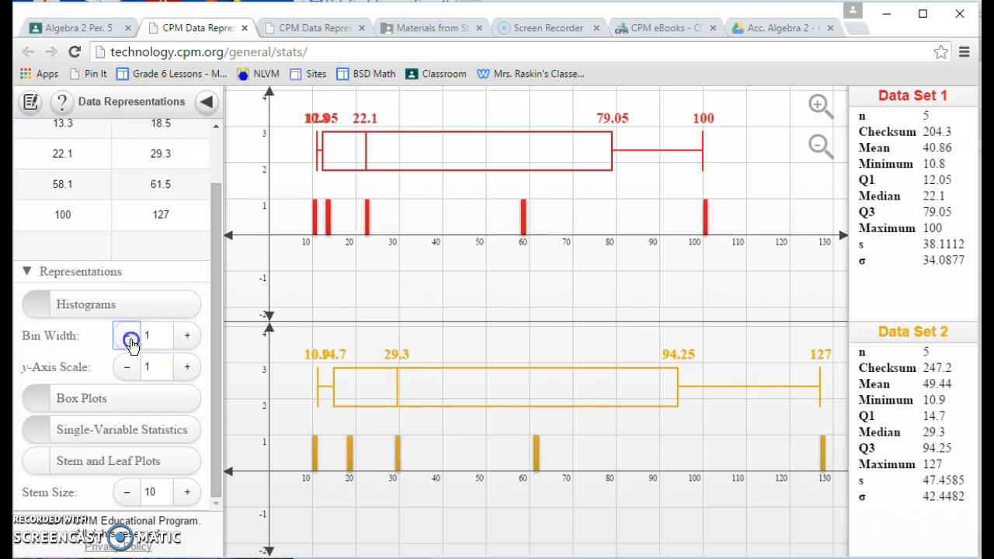